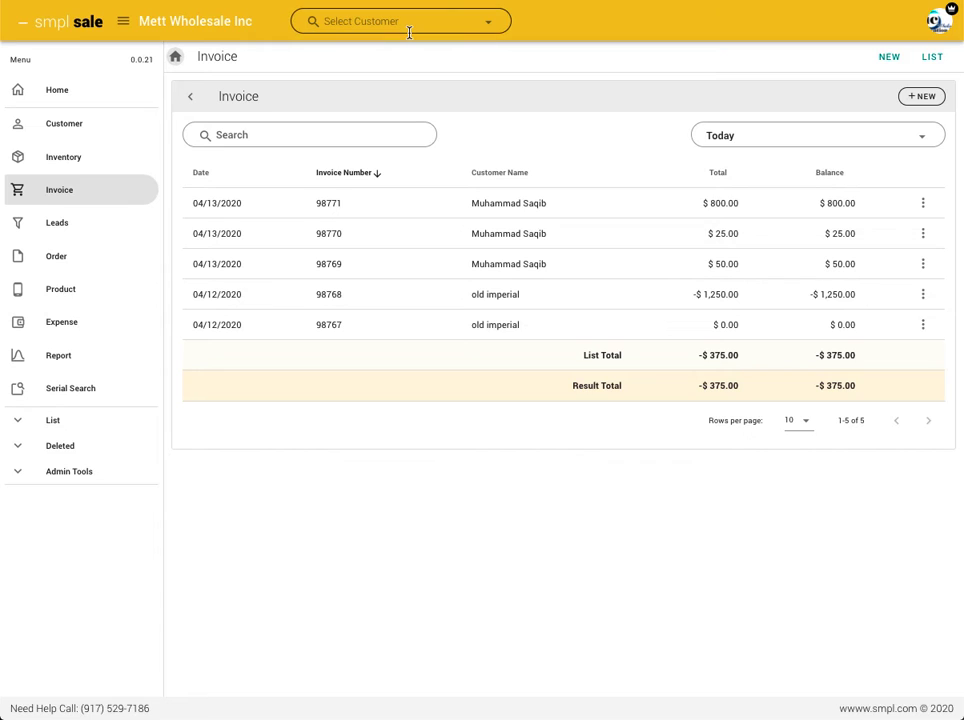
Start a new invoice for the existing customer with the $ 4,377.00 balance and dismiss the customer note alert
click(921, 97)
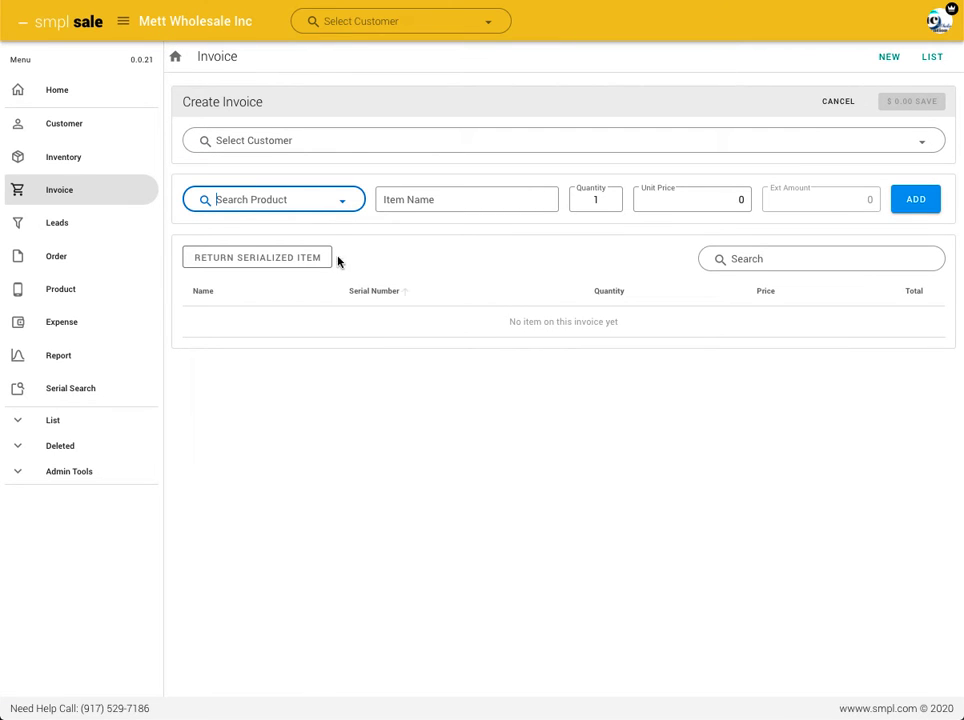
click(346, 140)
text(saqib)
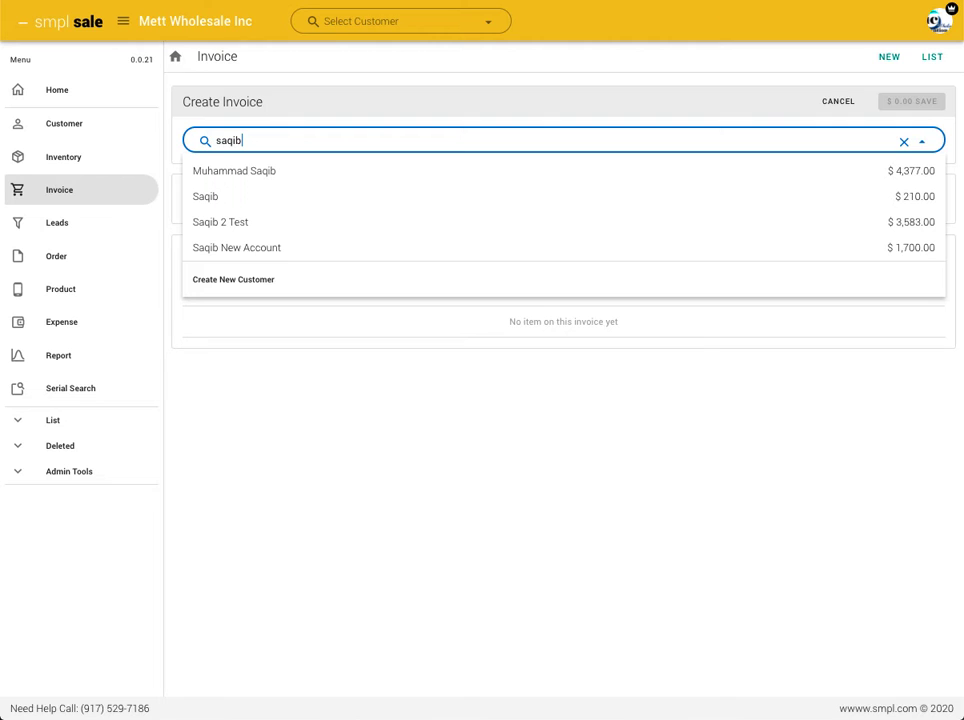
click(321, 172)
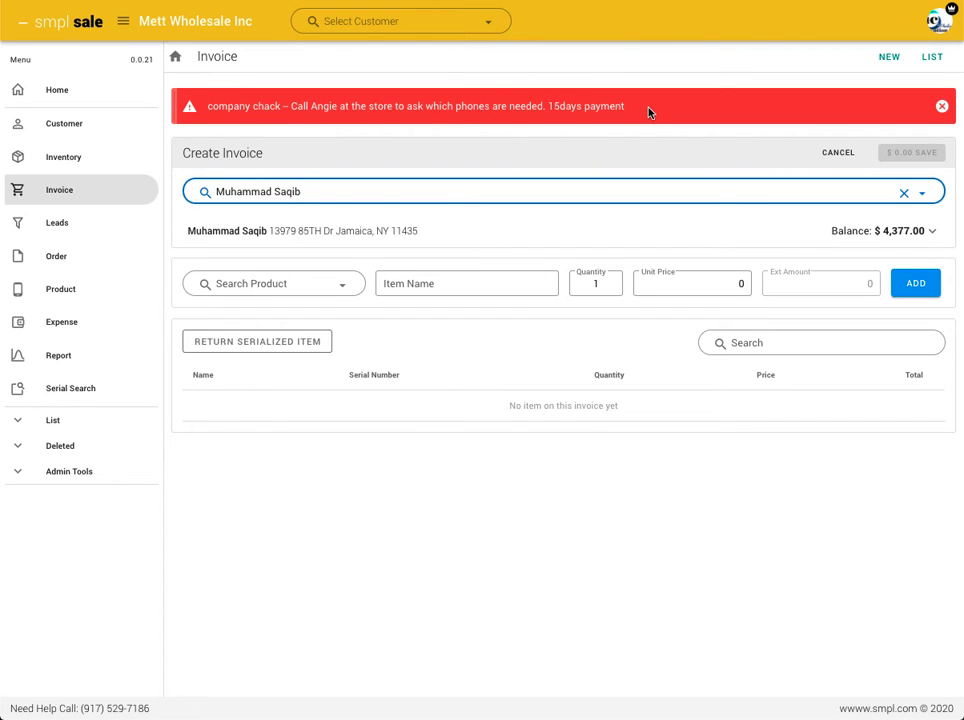
click(942, 106)
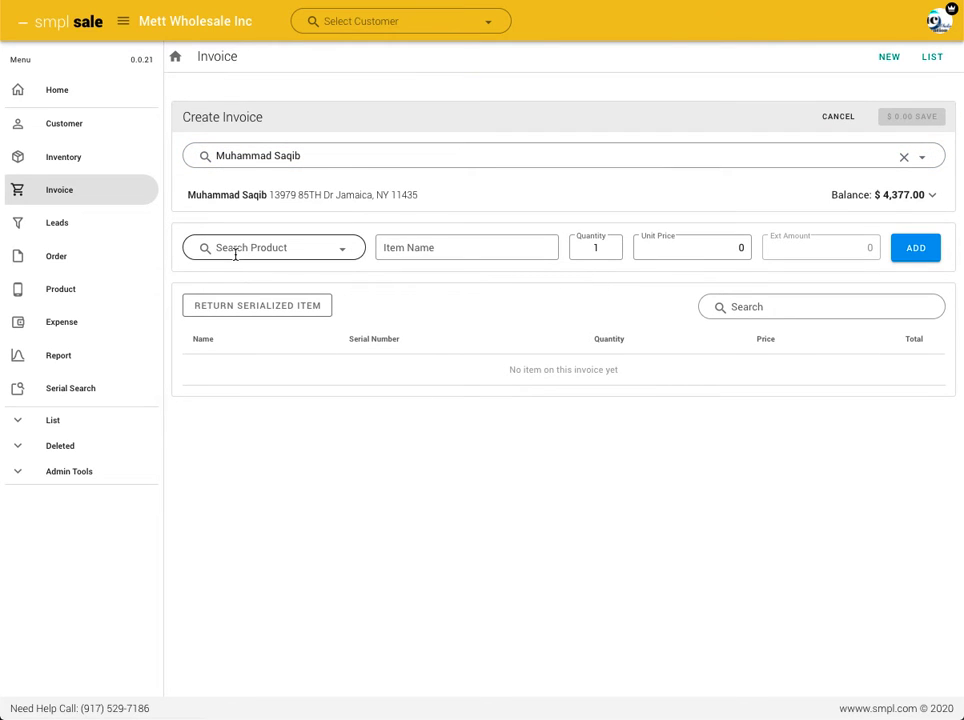
Examine the invoice's customer details, including the customer and invoice notes, due date, date and tracking number, and collapse them again
click(934, 199)
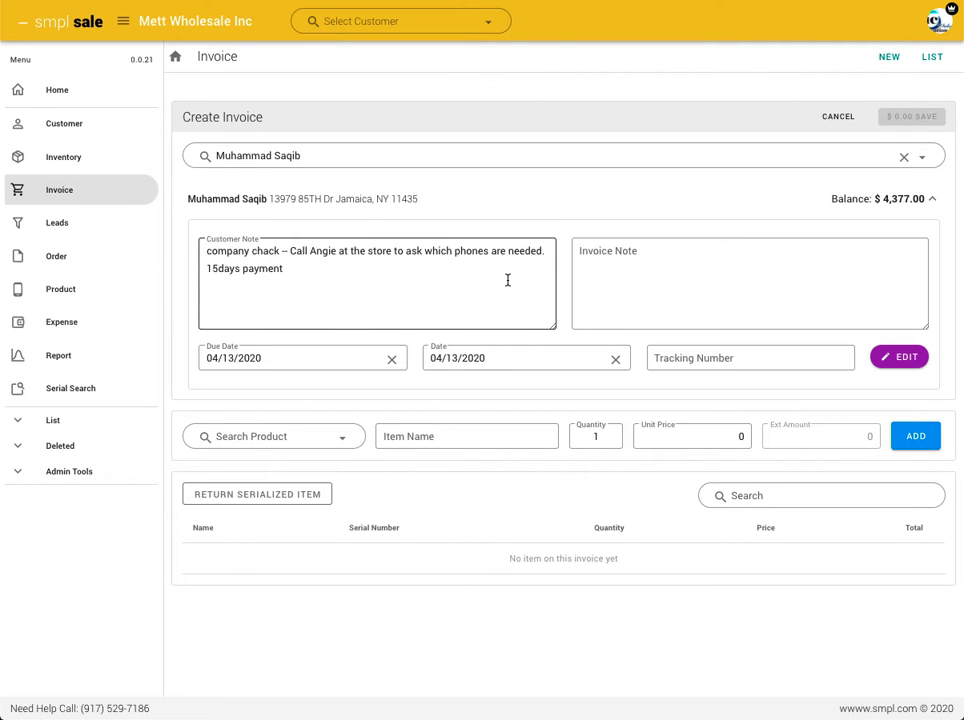
click(507, 280)
click(718, 271)
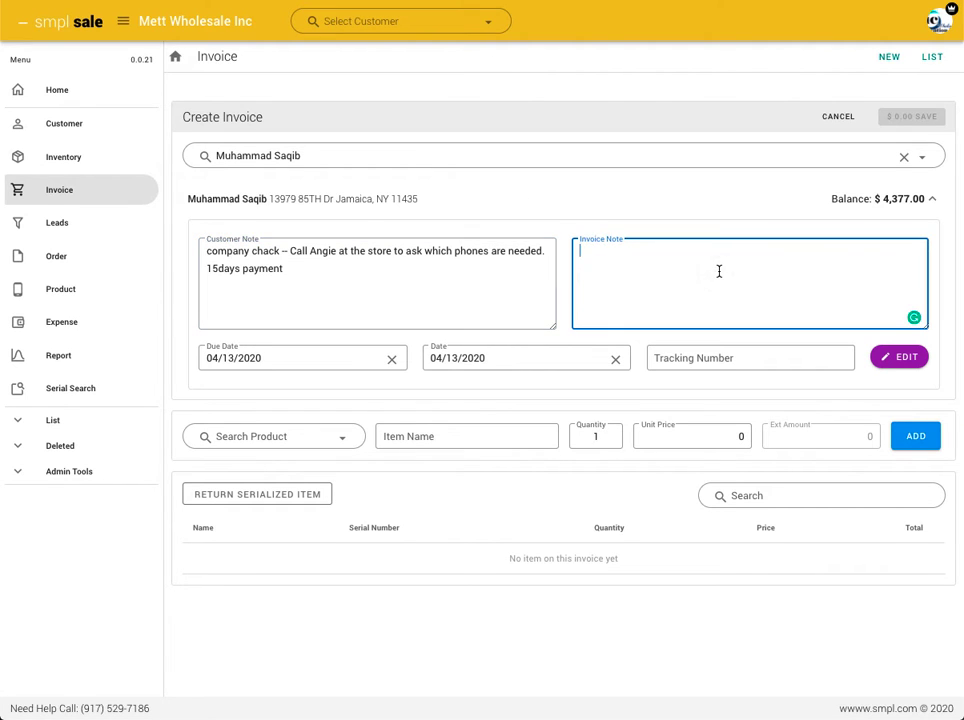
click(316, 368)
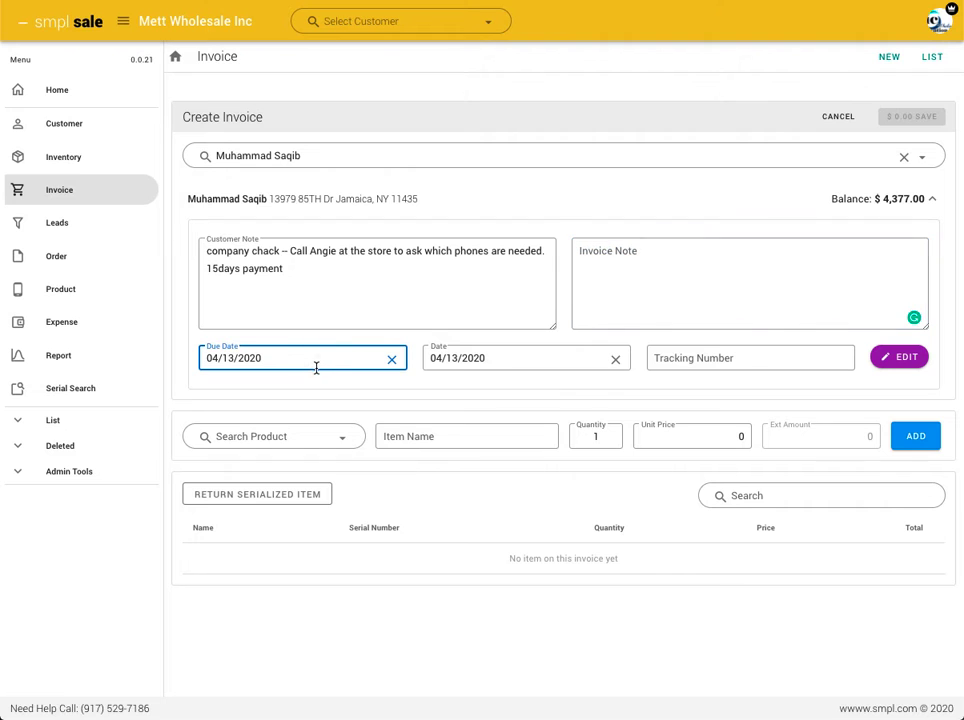
click(534, 358)
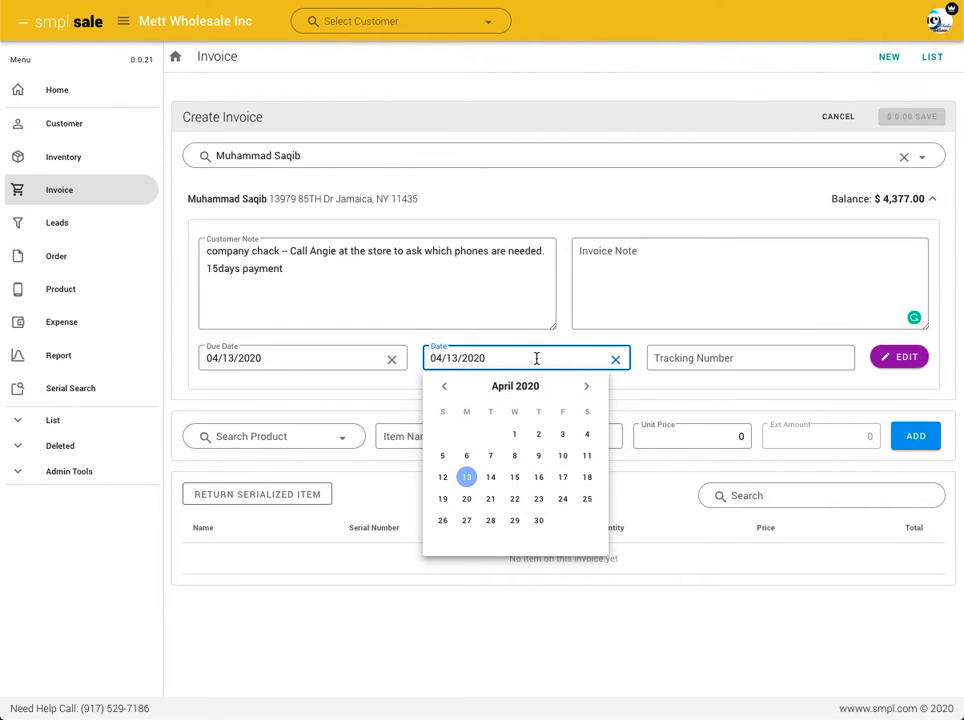
click(736, 358)
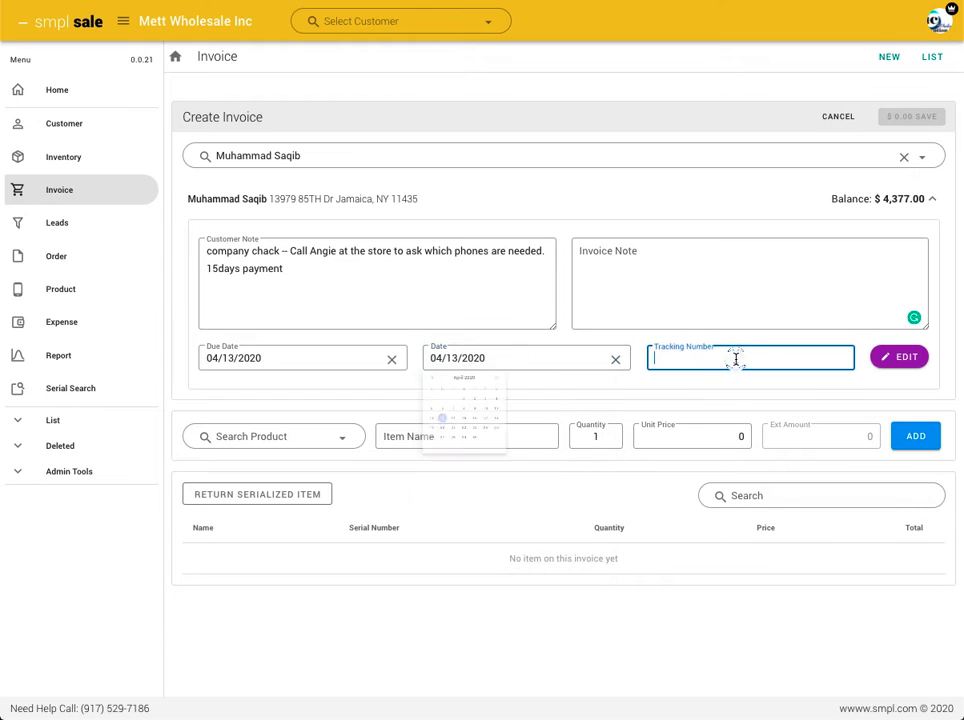
click(938, 201)
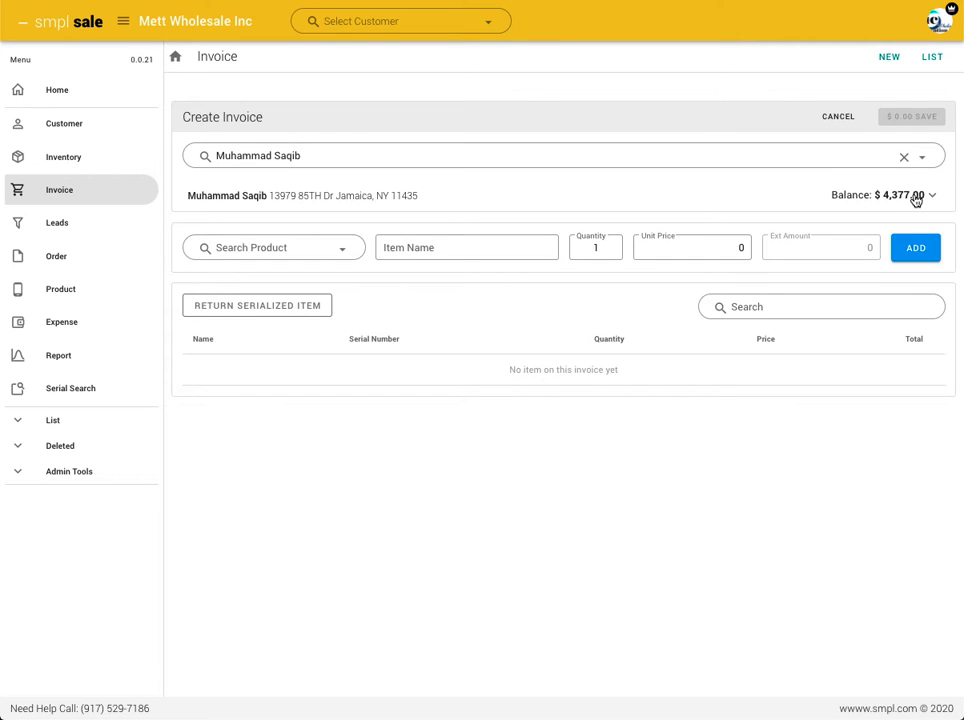
Add the Smart Watch product to the invoice with quantity 5 and a unit price of 45
click(245, 241)
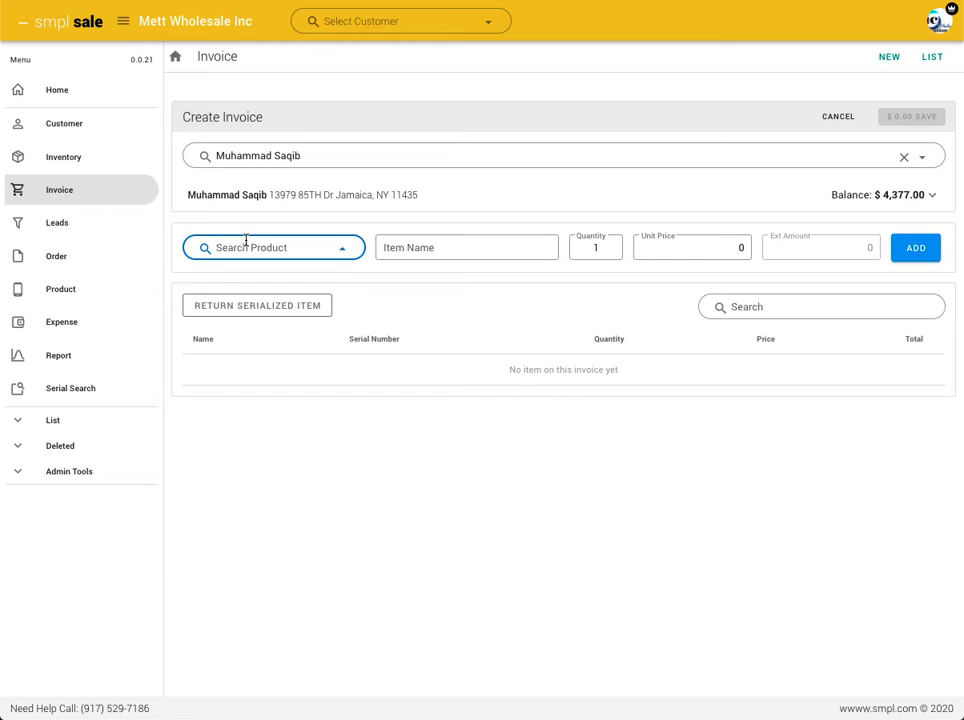
text(smart)
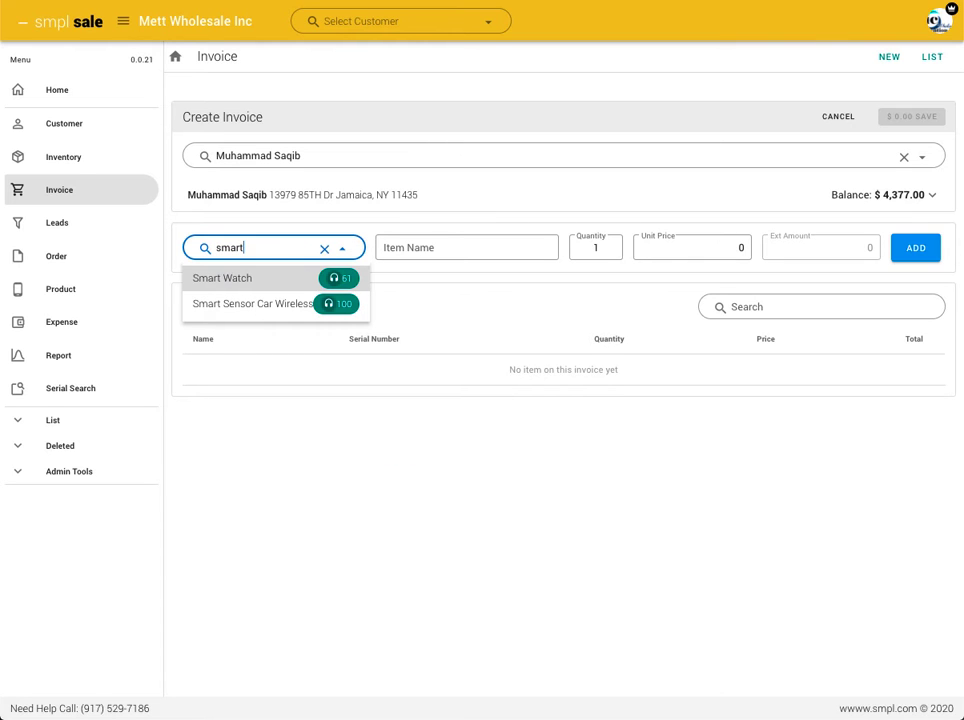
click(256, 282)
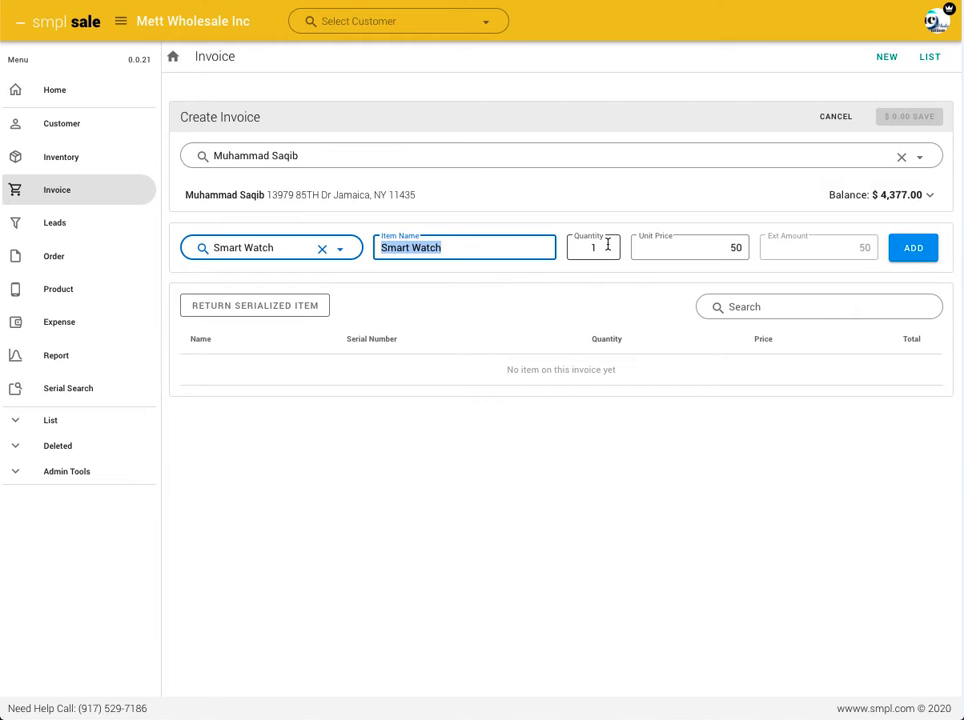
click(605, 245)
text(5)
key(Tab)
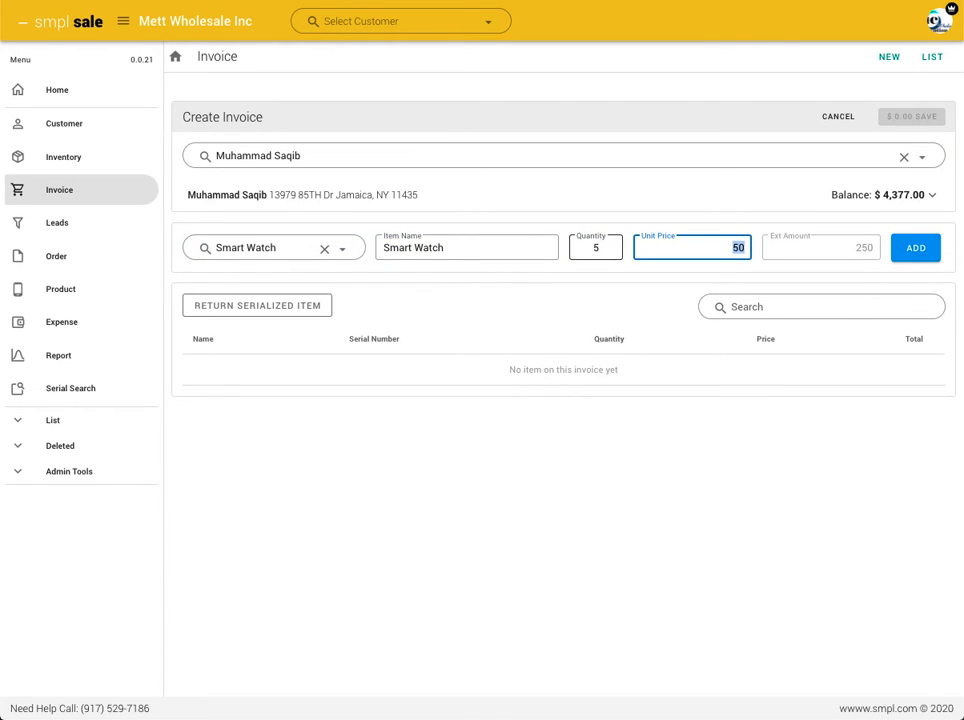
text(45)
click(921, 253)
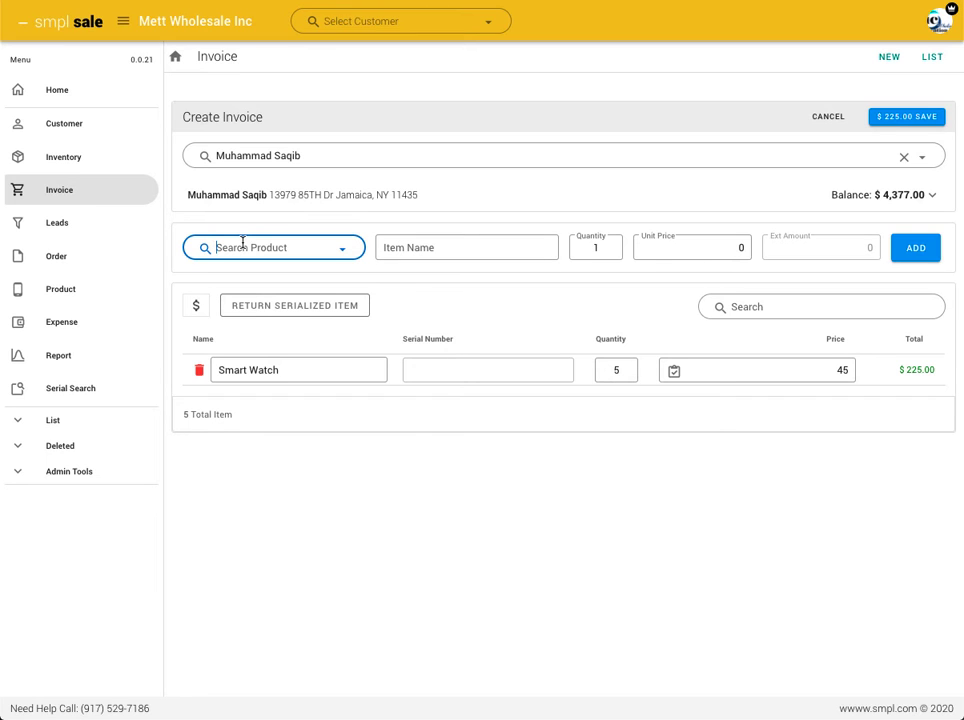
Choose the product Iphone 6S Plus 16Gb, set its unit price to 500 and submit it to the invoice
text(io)
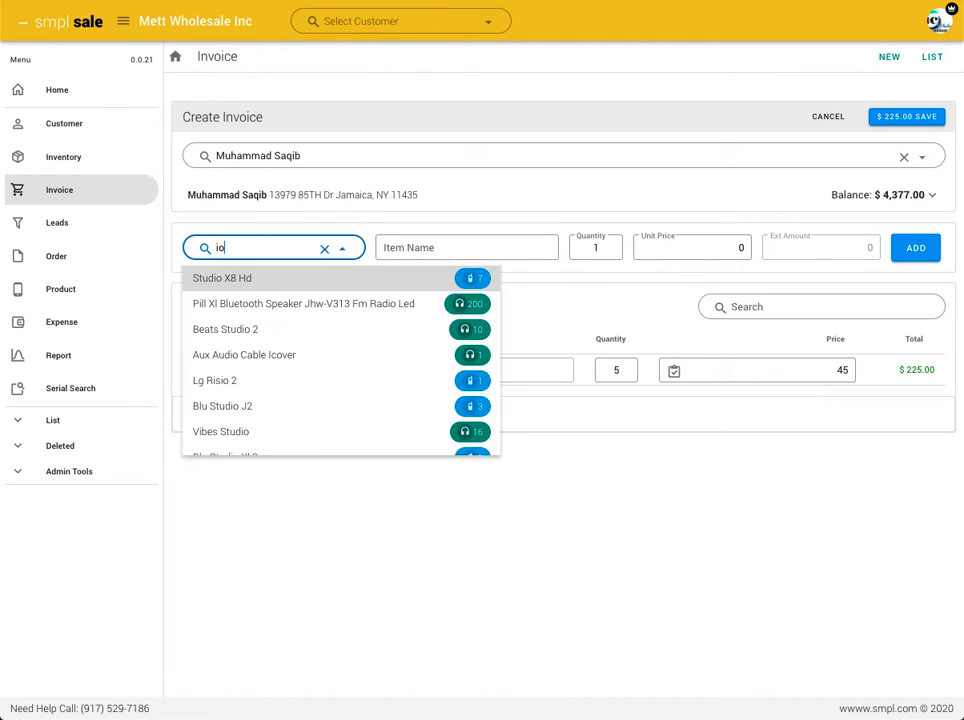
key(BackSpace)
key(BackSpace)
text(iphon)
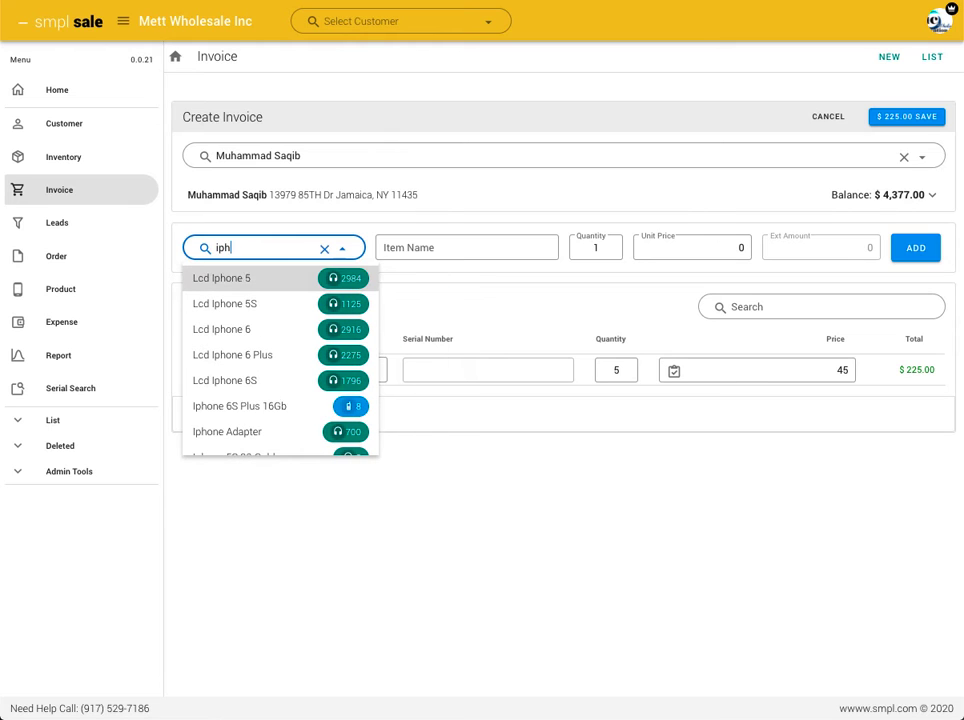
click(272, 407)
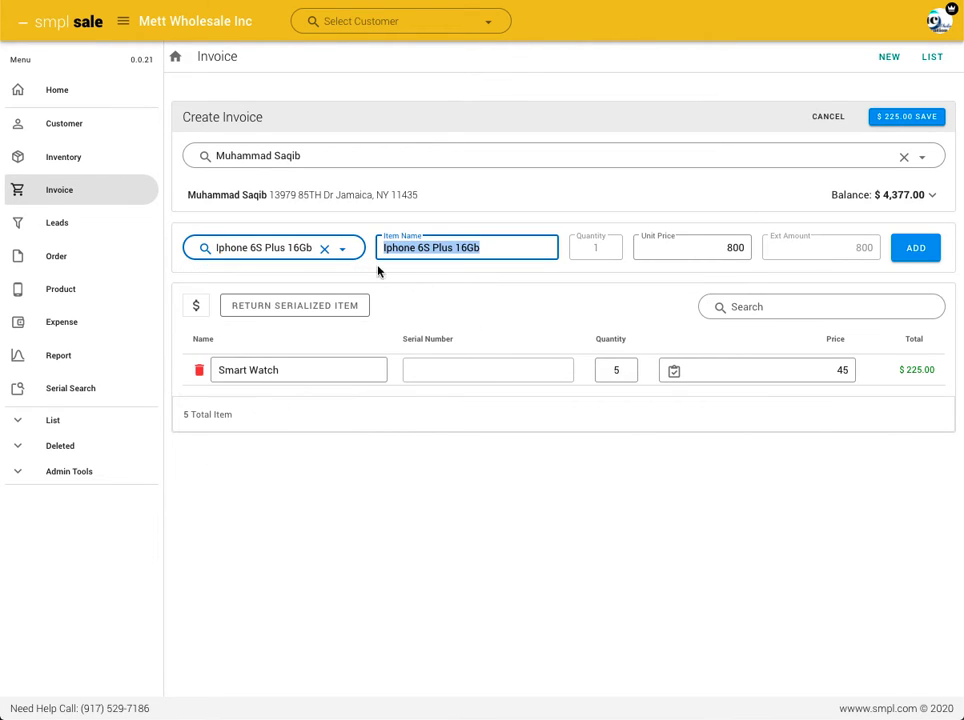
click(719, 247)
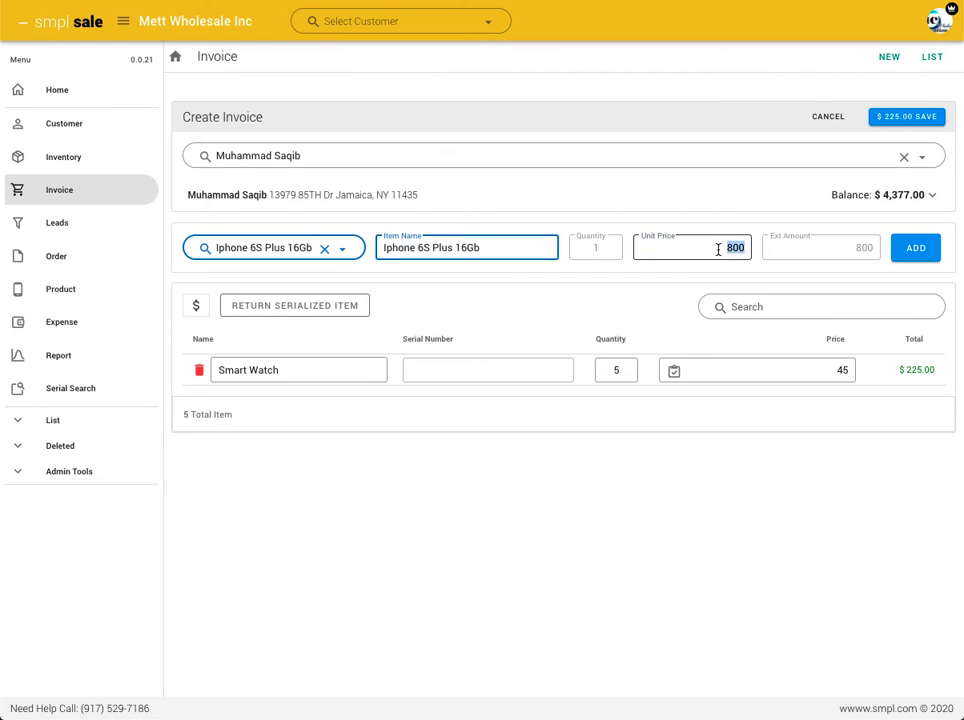
click(719, 247)
text(50)
key(Delete)
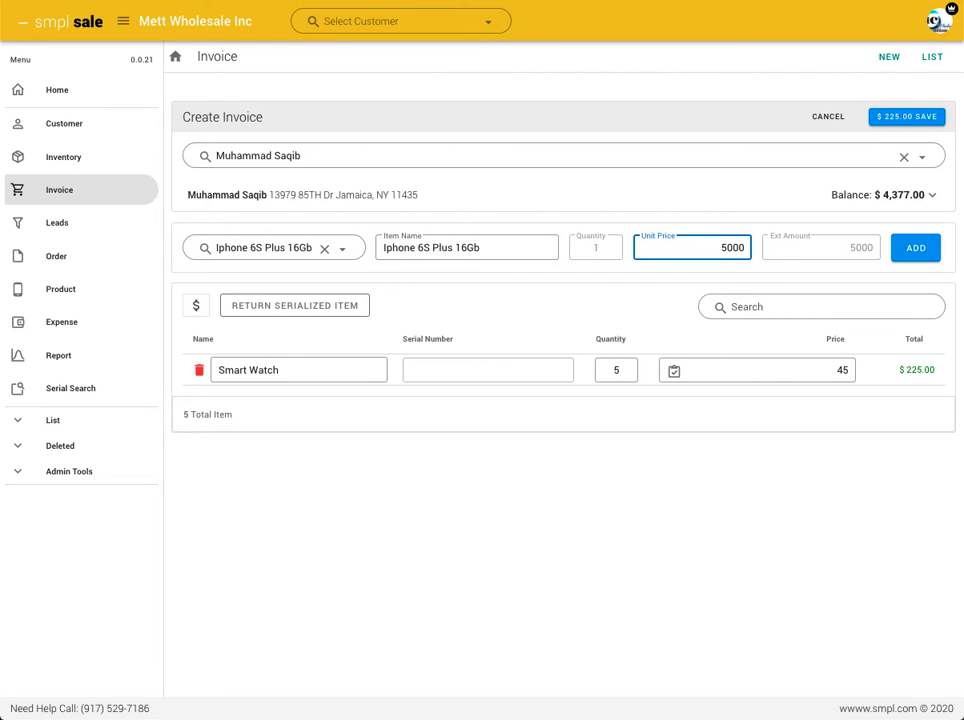
key(BackSpace)
click(918, 249)
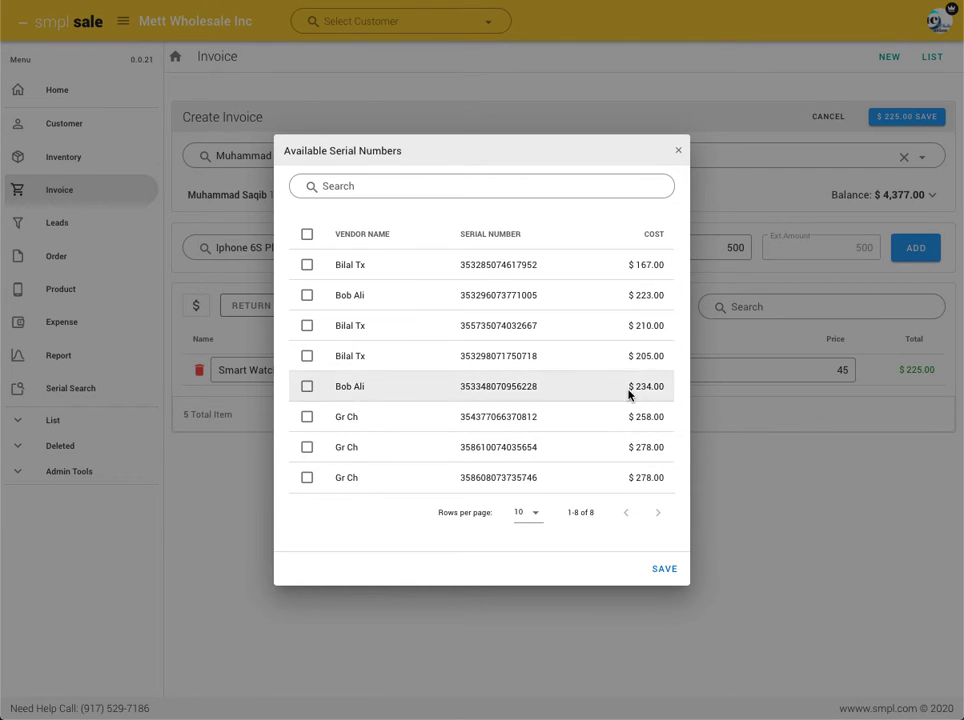
Select all available serial numbers of the Iphone 6S Plus 16Gb and save them to the invoice
click(307, 265)
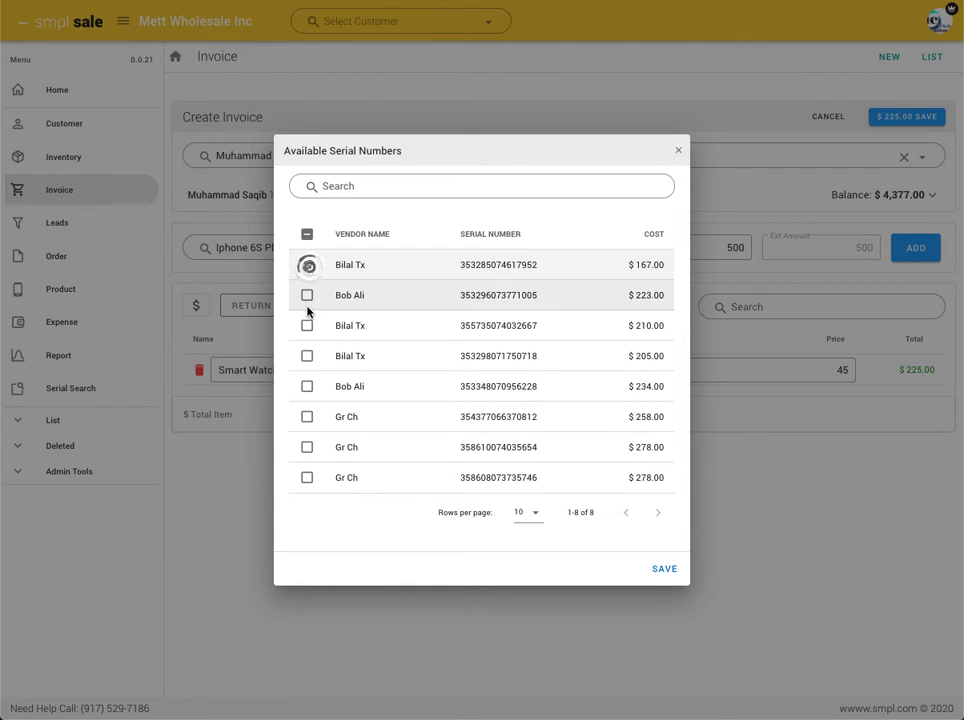
click(307, 295)
click(307, 325)
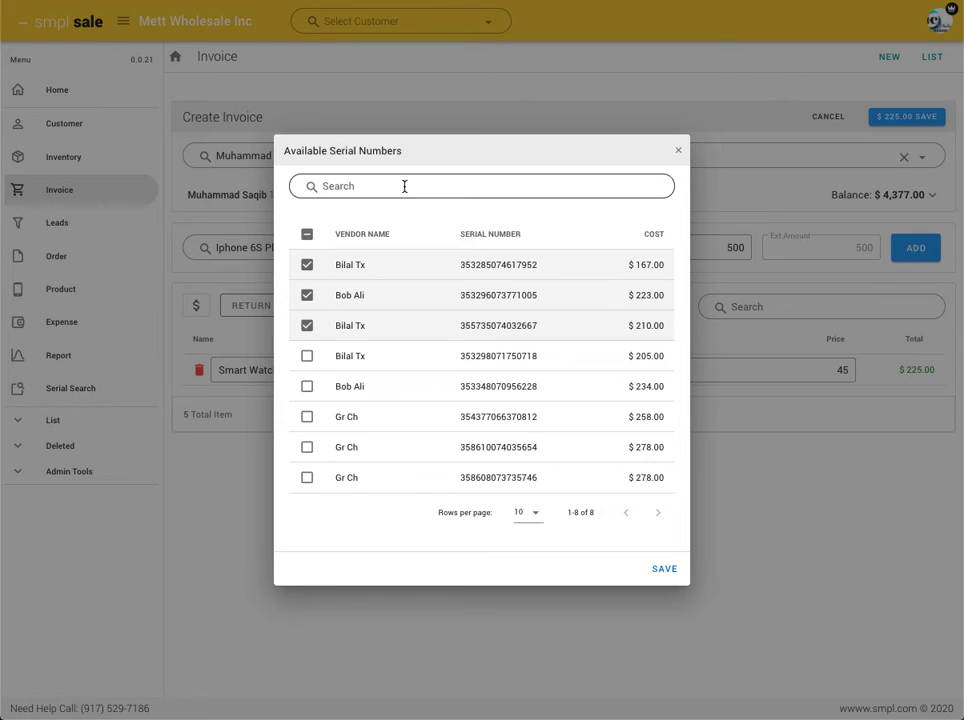
click(309, 237)
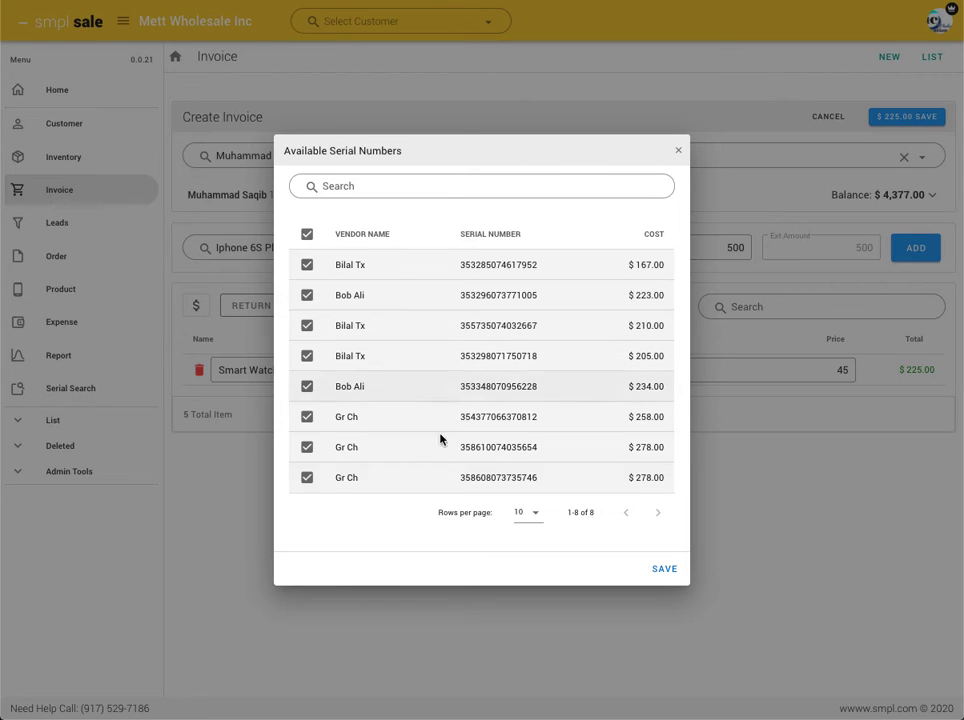
click(663, 570)
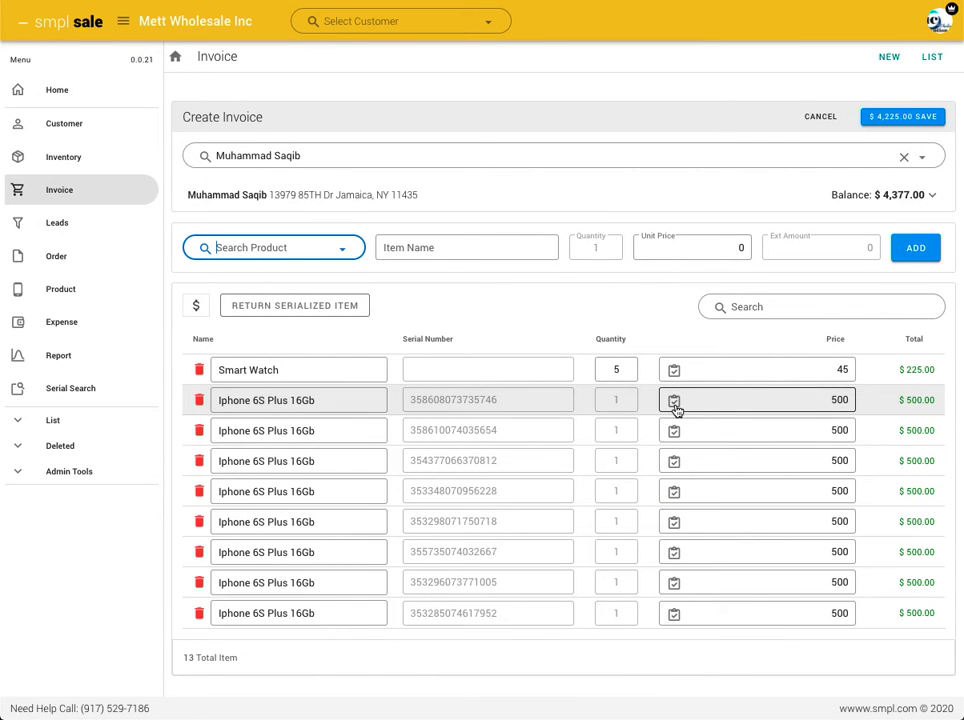
Change the price of the first Iphone 6S Plus 16Gb line to 250 and apply it to all lines of that product
click(825, 400)
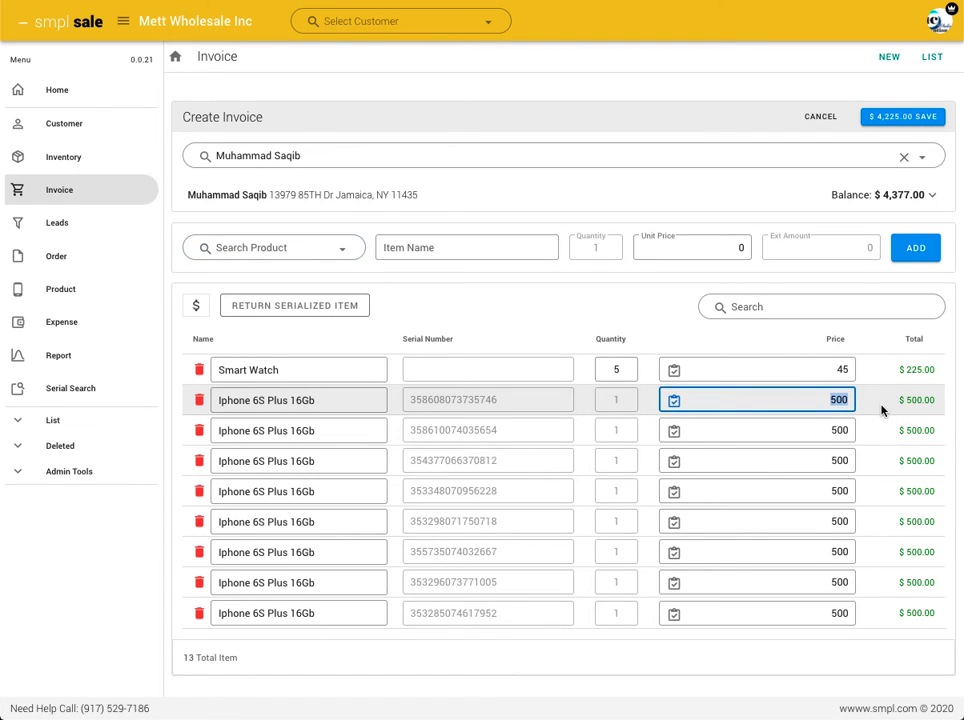
text(250)
click(677, 402)
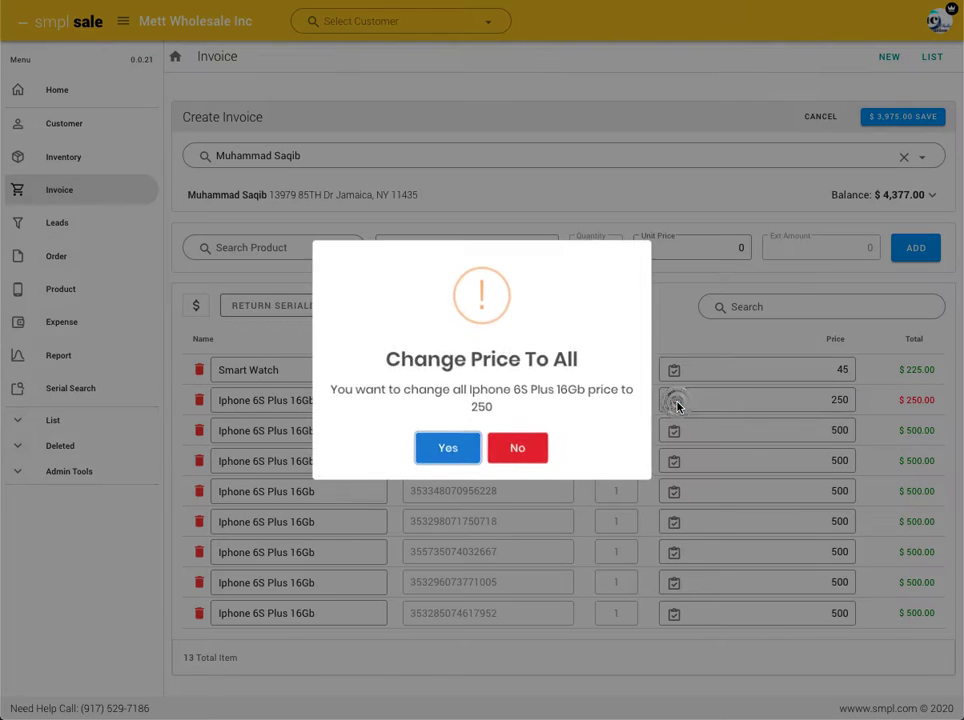
click(445, 444)
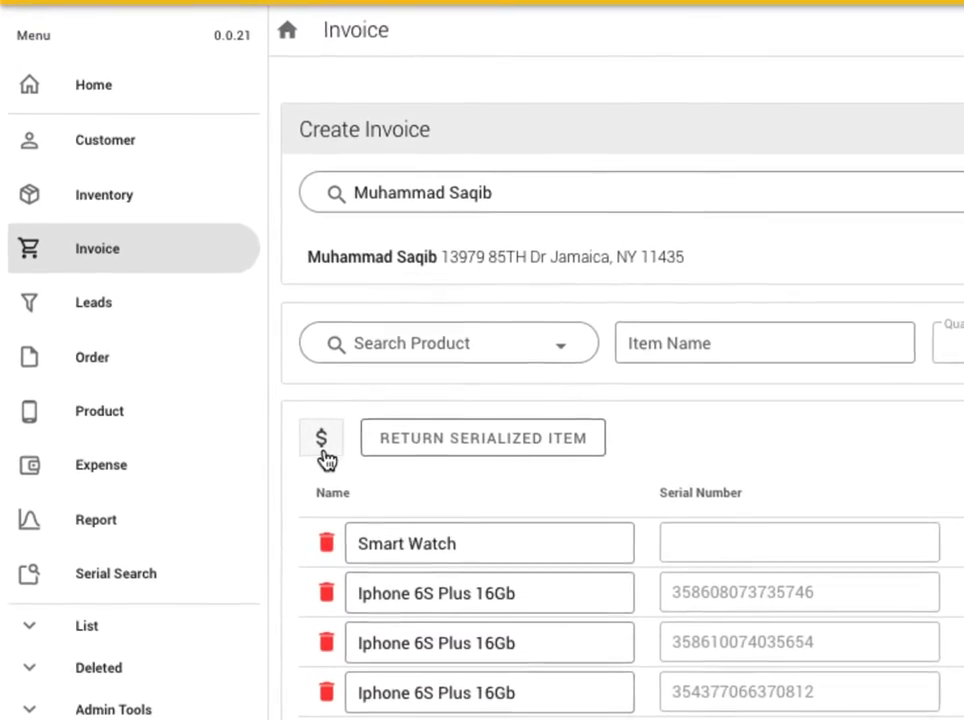
Review the cost of each invoice line, hide the costs again, and look at the serialized item return form before closing it
click(323, 452)
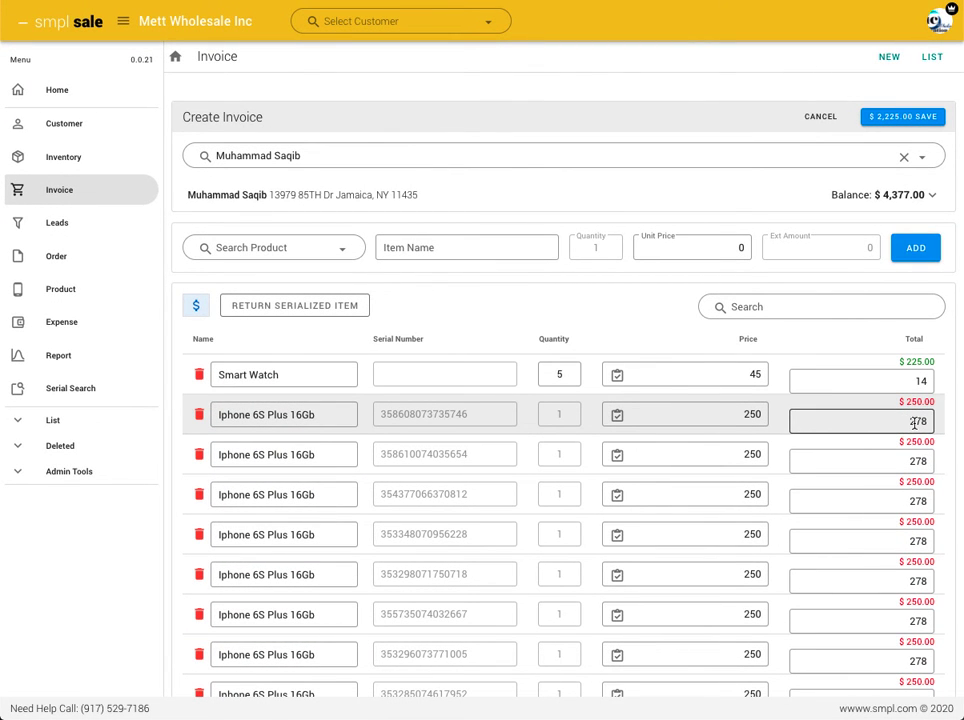
scroll(760, 450, down, 2)
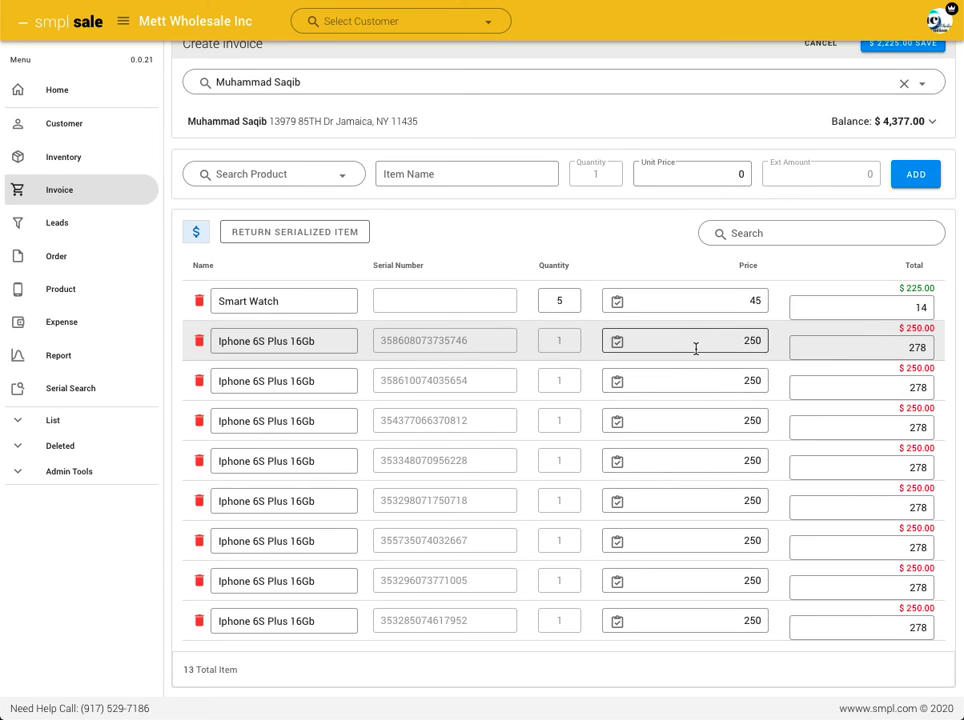
click(195, 236)
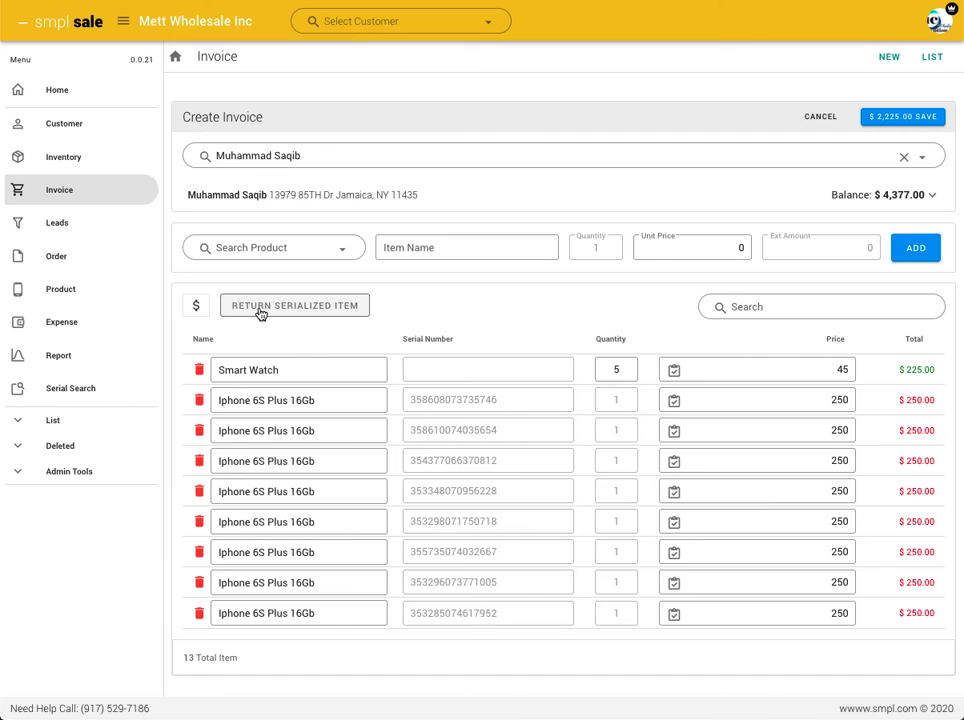
click(297, 311)
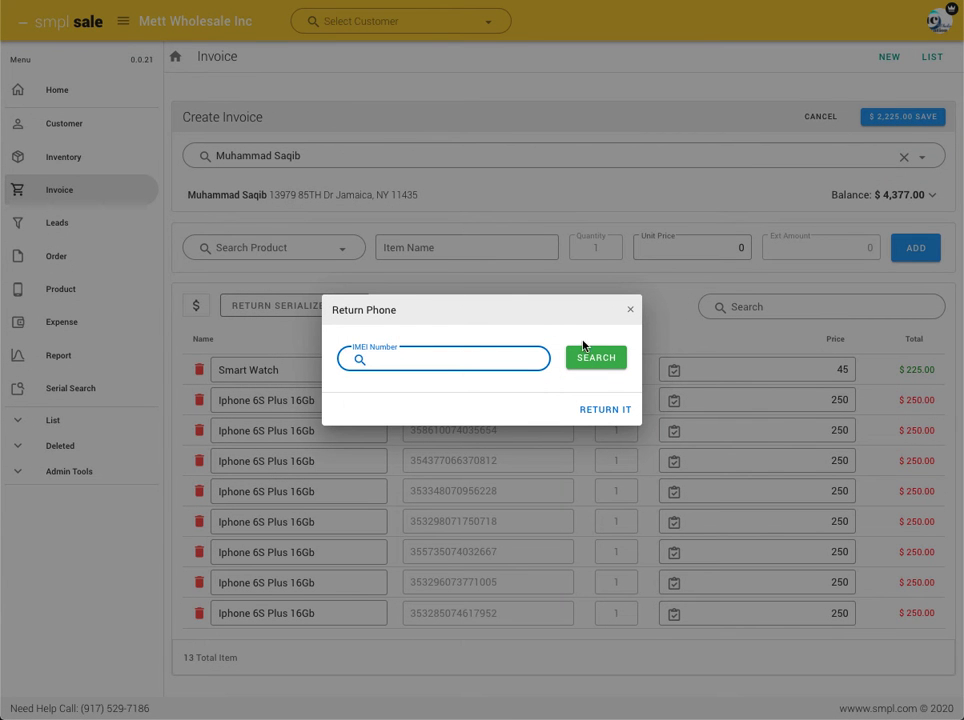
click(631, 314)
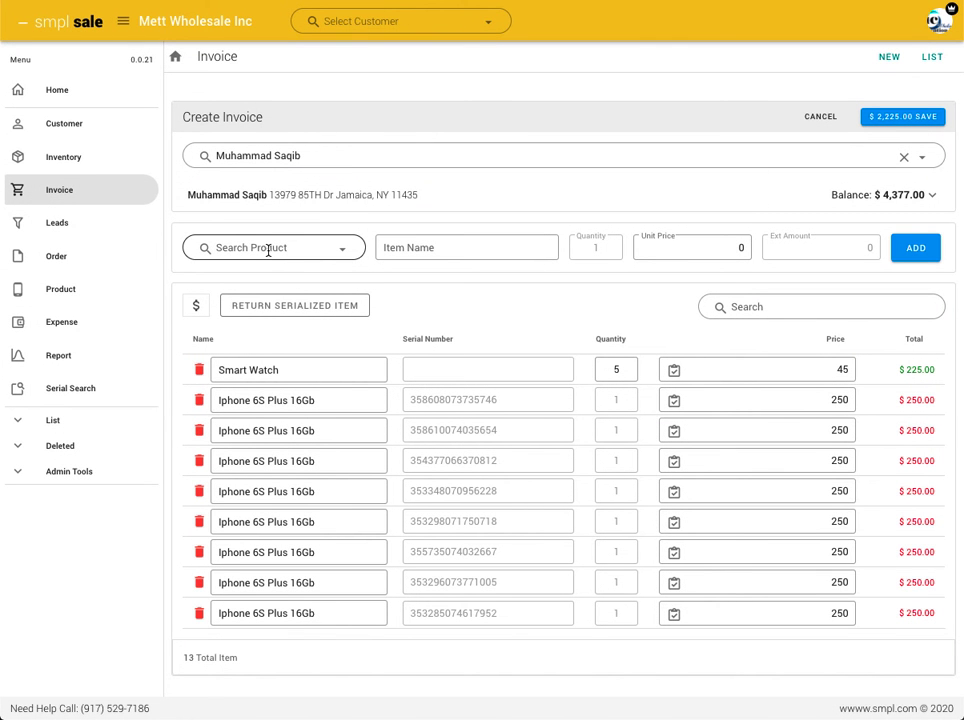
Add a Smart Watch return line with quantity -1 and unit price 25, and save the invoice
click(268, 251)
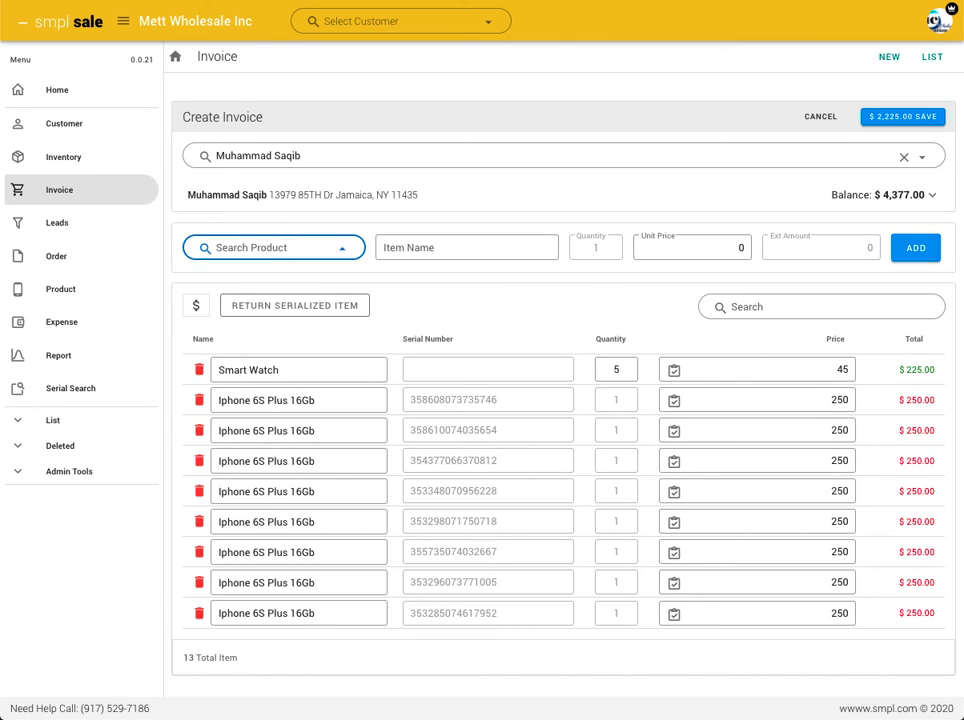
text(smar)
click(265, 280)
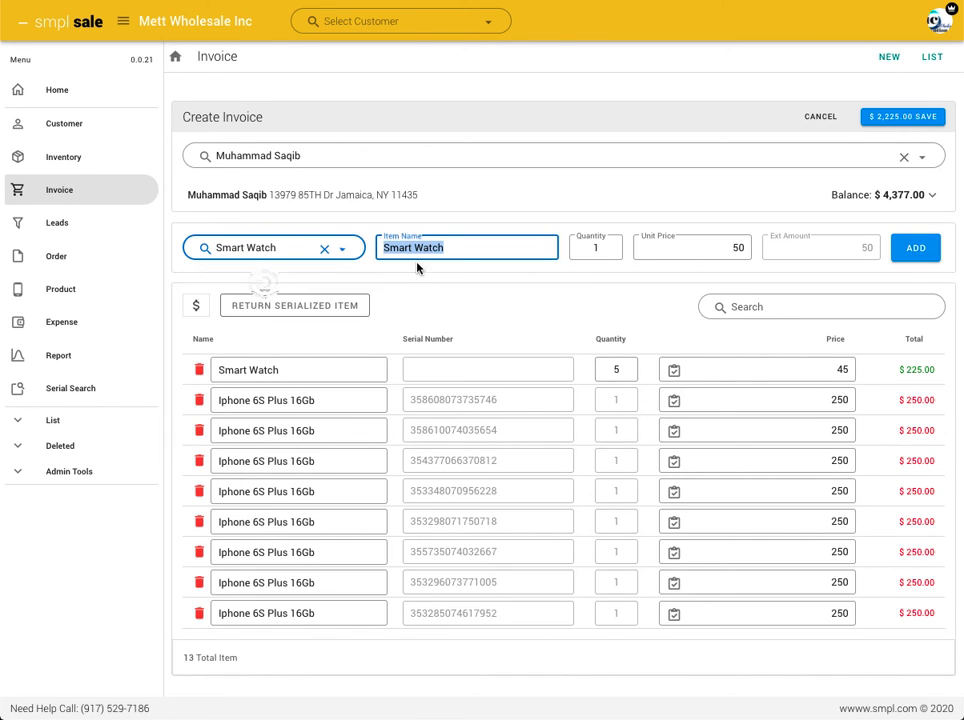
click(601, 249)
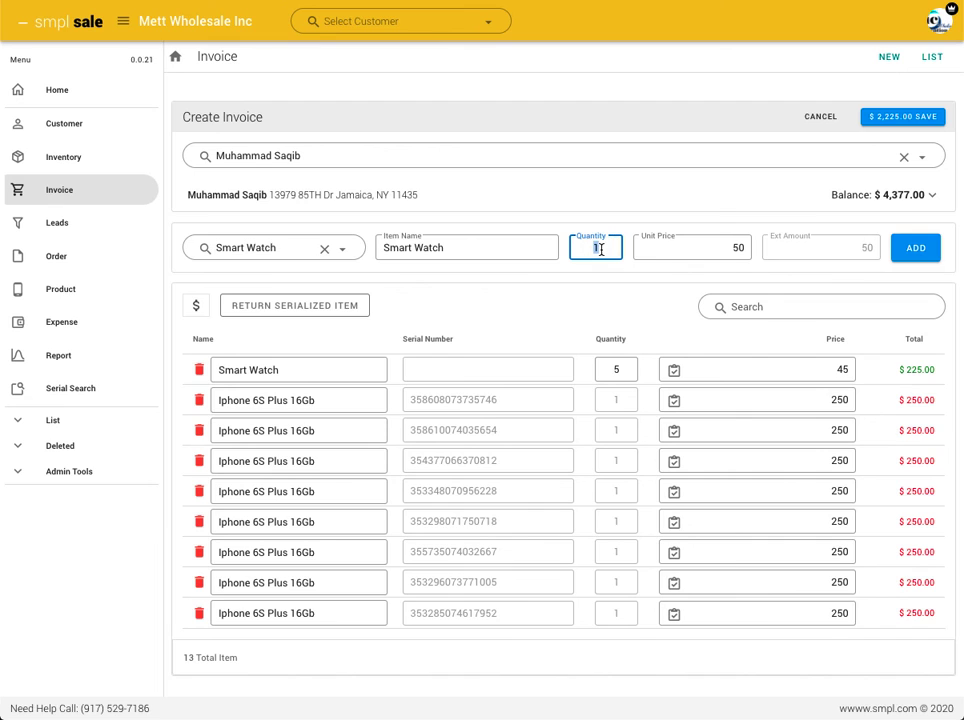
text(-1)
key(Tab)
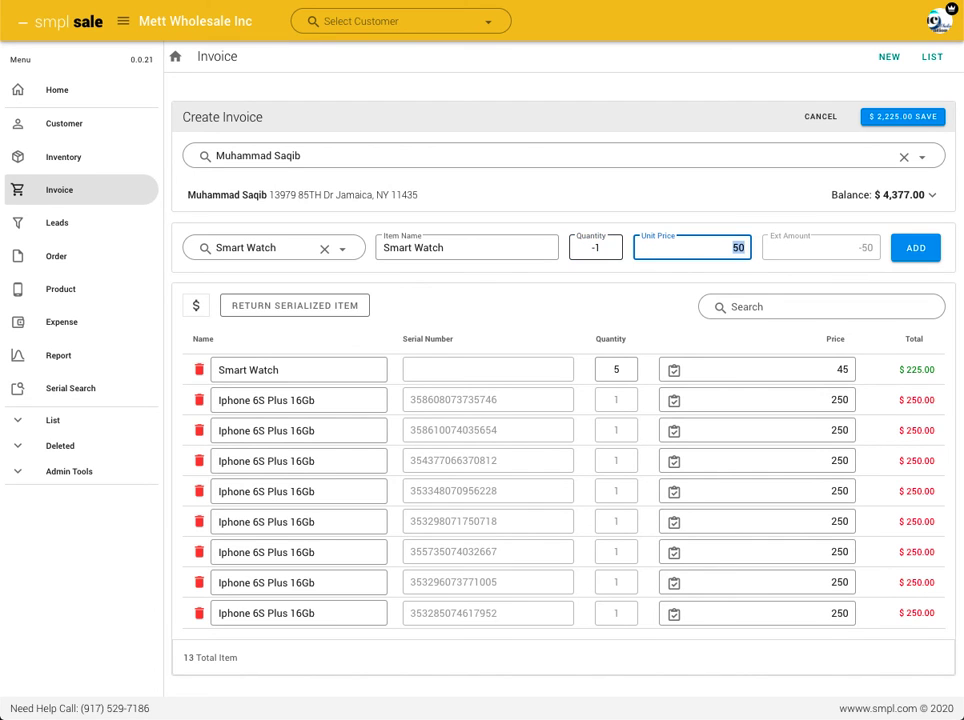
text(25)
click(916, 247)
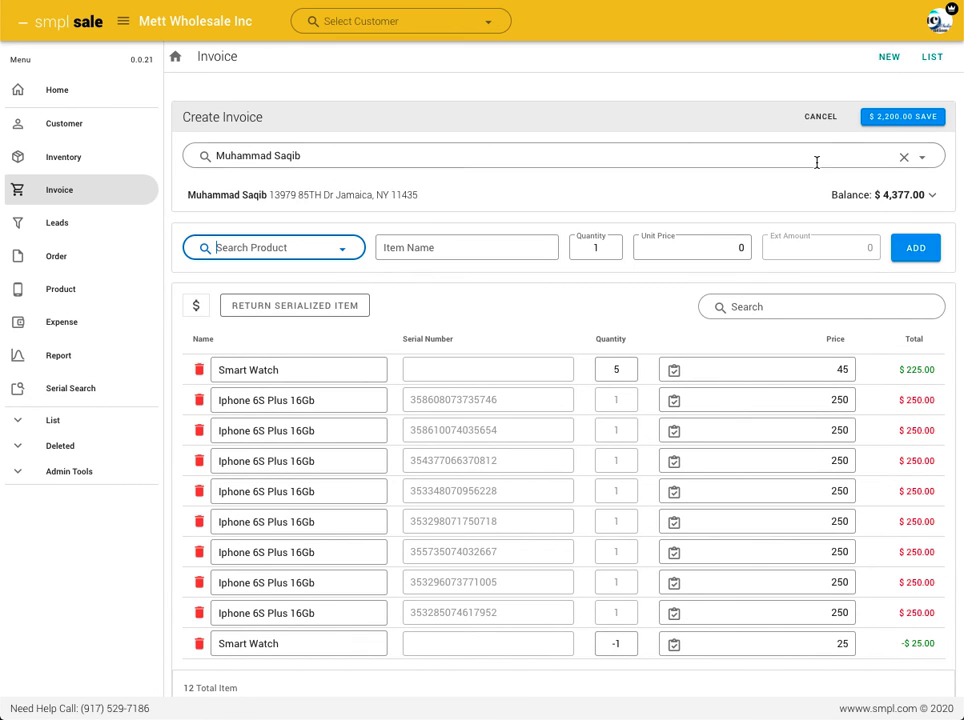
click(888, 119)
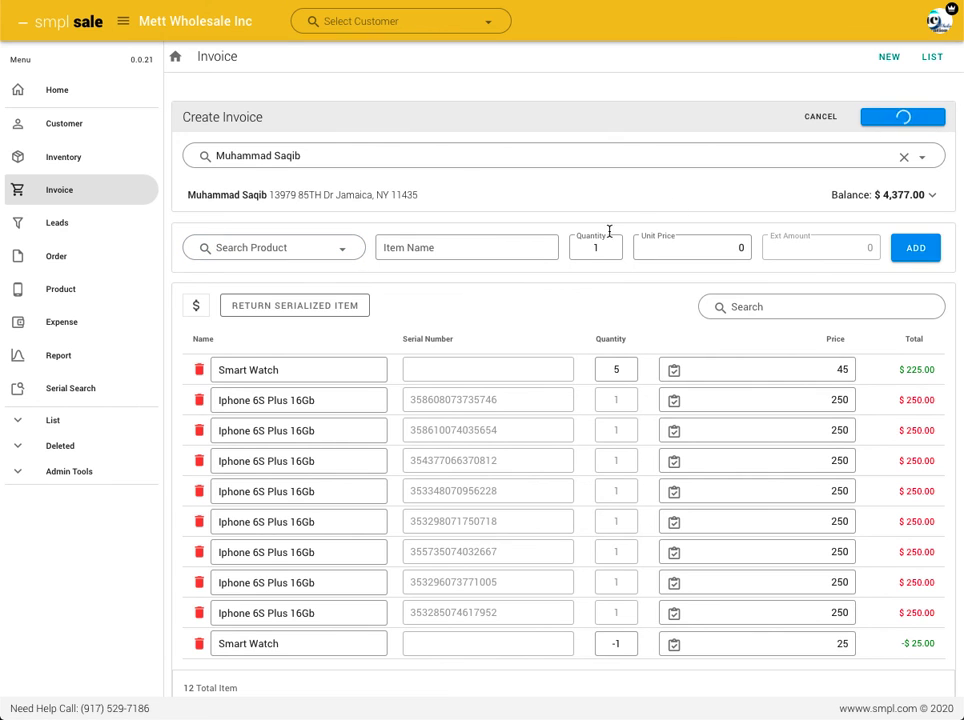